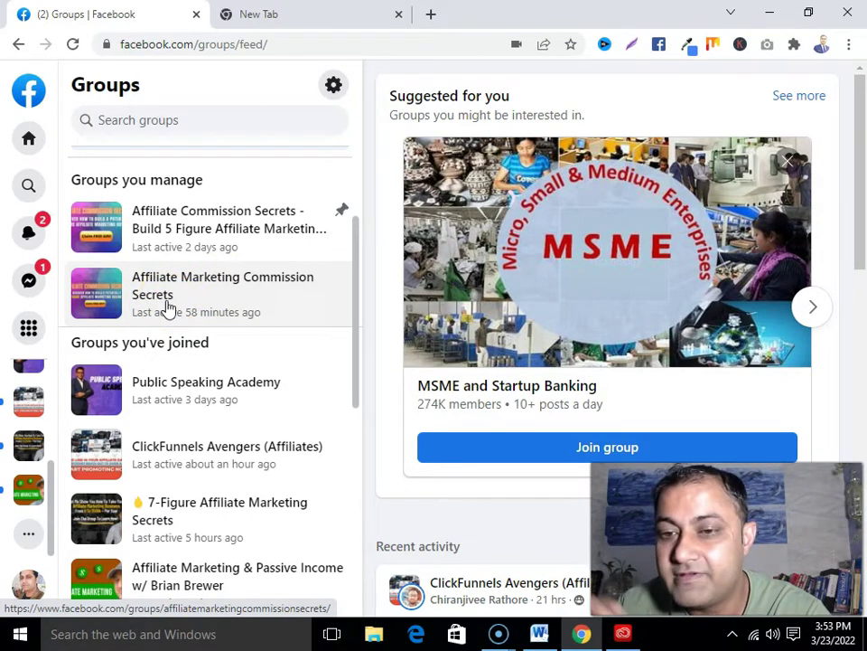
Open the Affiliate Marketing Commission Secrets group and scroll down to the admin's welcome post
left_click(180, 296)
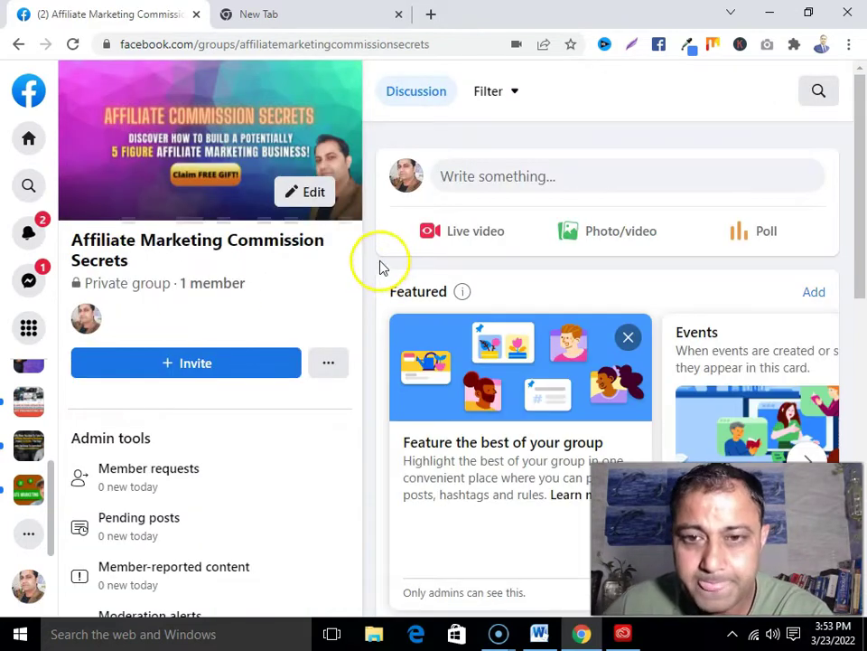
scroll(242, 265, "down", 1)
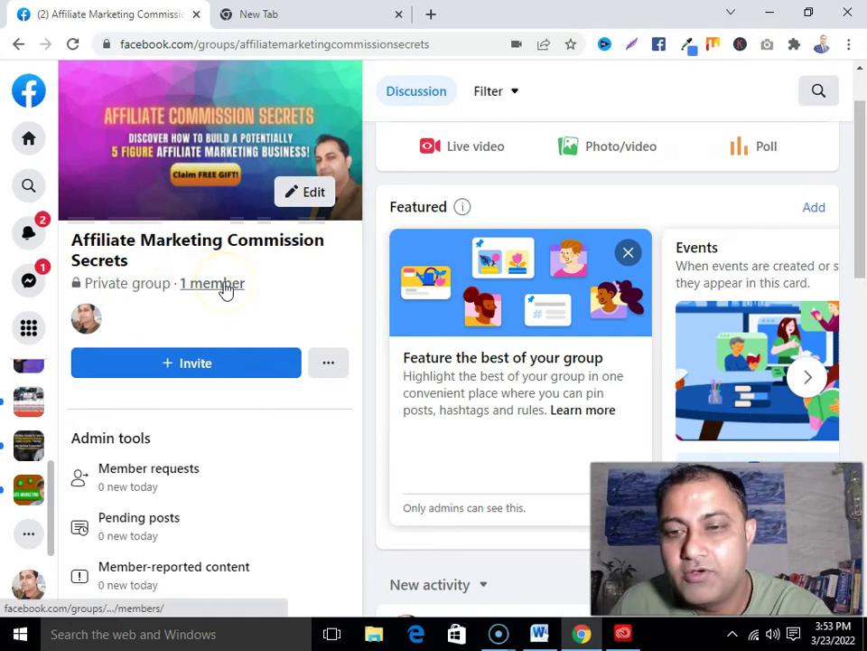
scroll(235, 310, "down", 2)
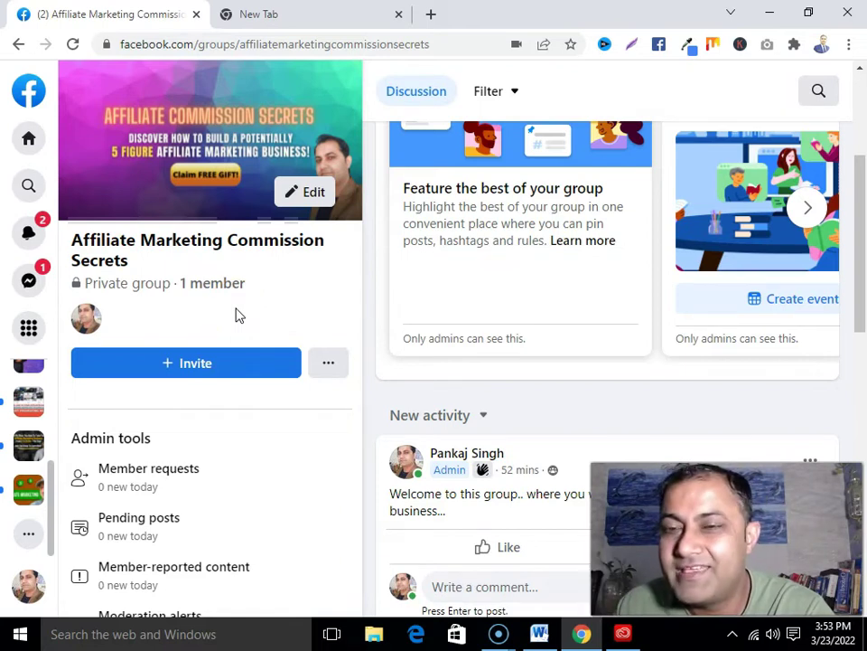
scroll(648, 378, "down", 2)
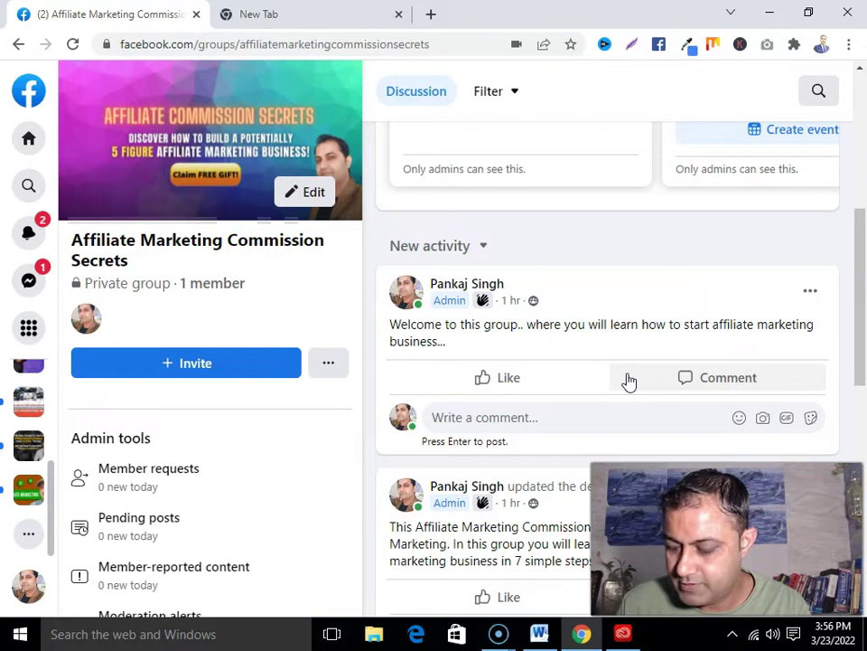
Go back to the Affiliate Marketing Commission Secrets group page showing the welcome post and description update
left_click(633, 379)
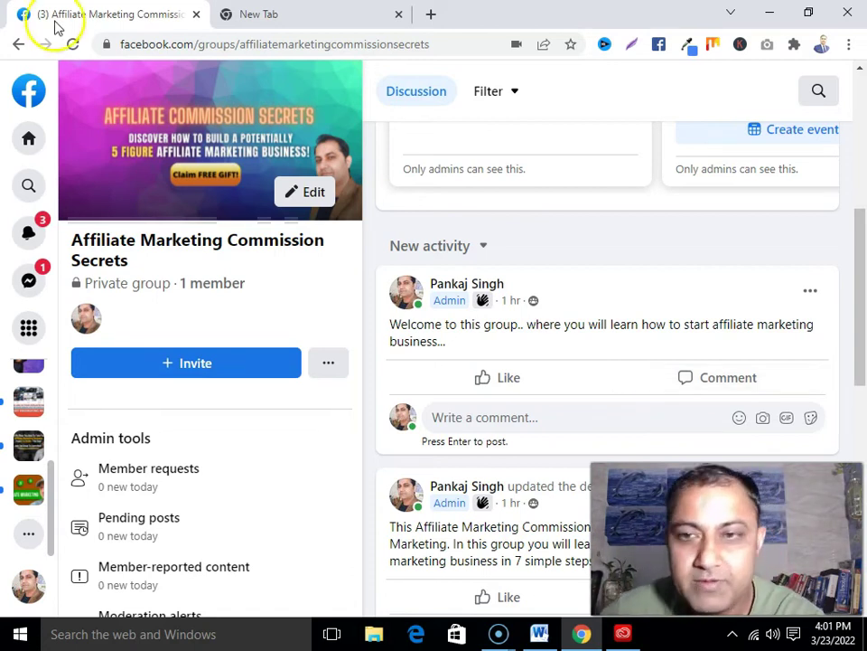
Reload the group and scroll down to the new 'How To Start Affiliate Marketing?' live video post
left_click(72, 43)
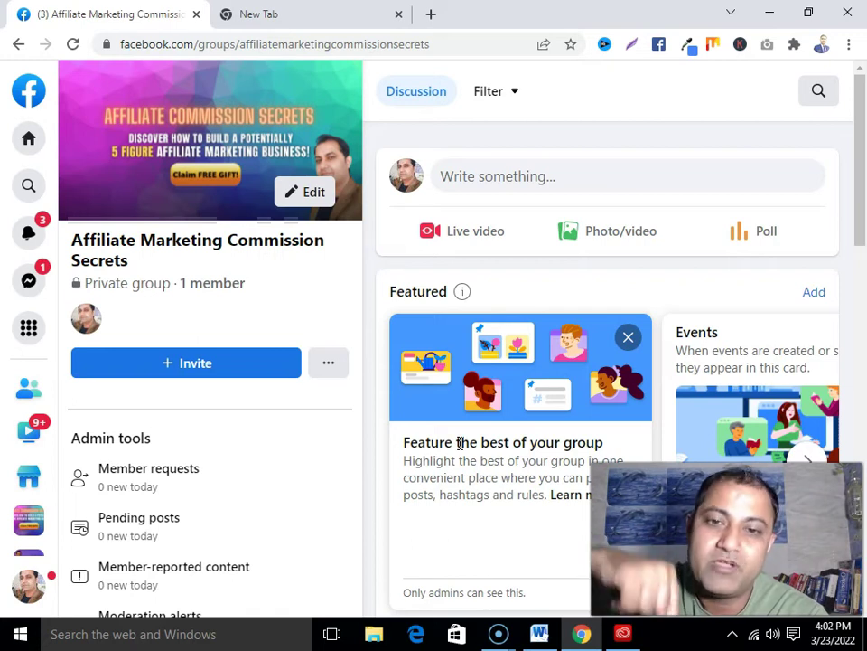
scroll(460, 443, "down", 3)
scroll(460, 449, "down", 3)
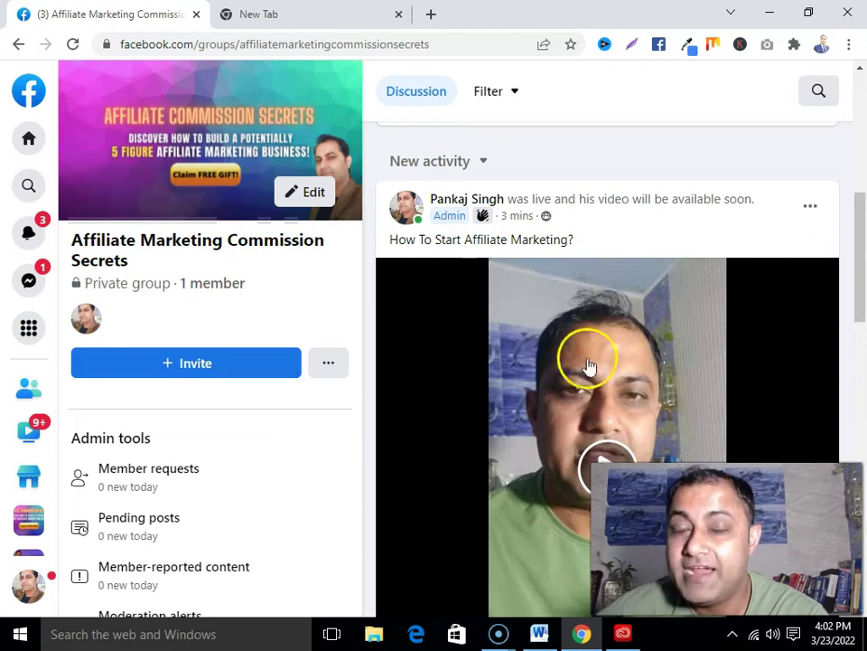
Play the 3:22 live video recording, skip to 0:27, then start a comment under the post
scroll(544, 306, "down", 2)
left_click(608, 312)
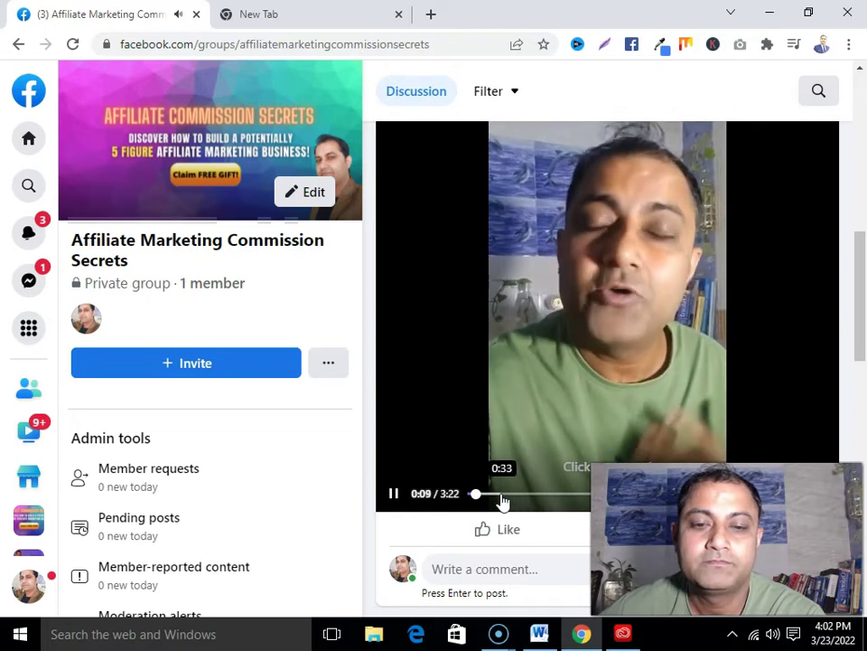
left_click(497, 499)
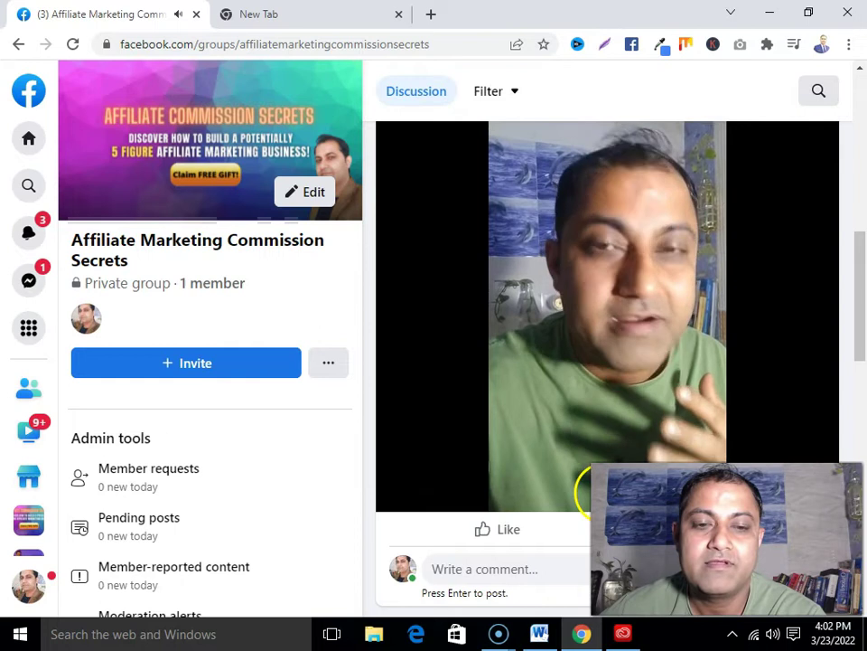
scroll(583, 493, "down", 4)
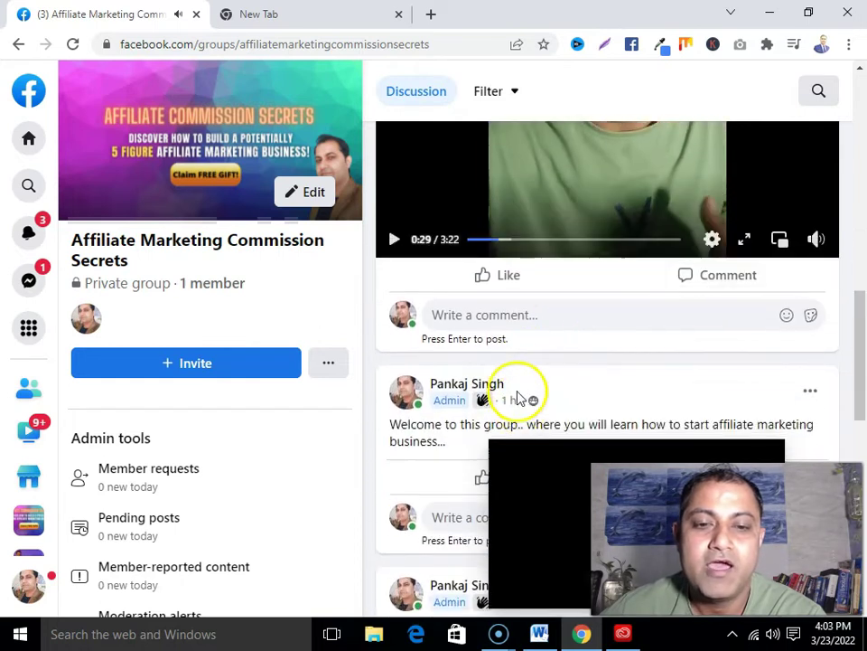
left_click(522, 316)
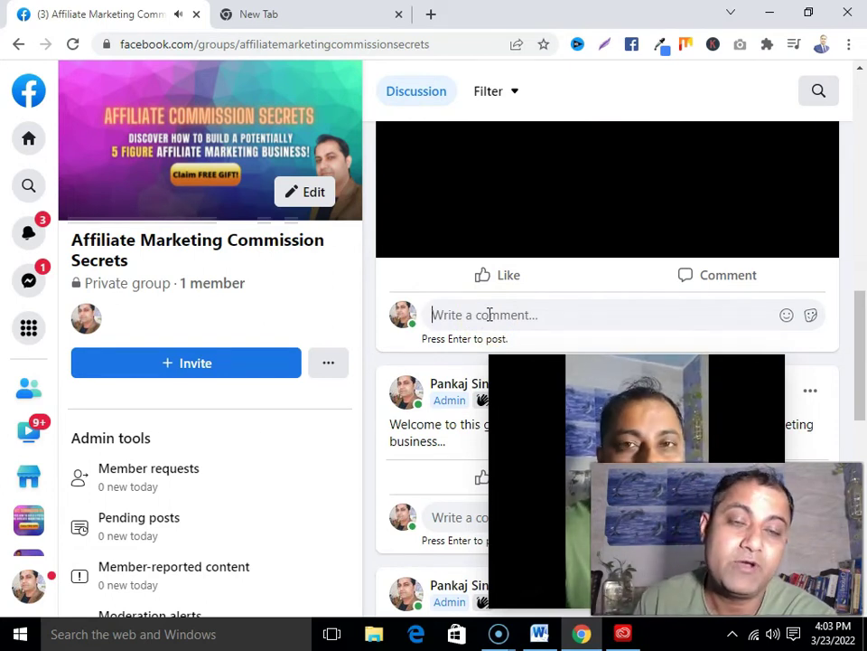
Copy the onefunnelaway.com challenge link from the Word document
left_click(541, 633)
left_click_drag(620, 269, 142, 269)
right_click(156, 276)
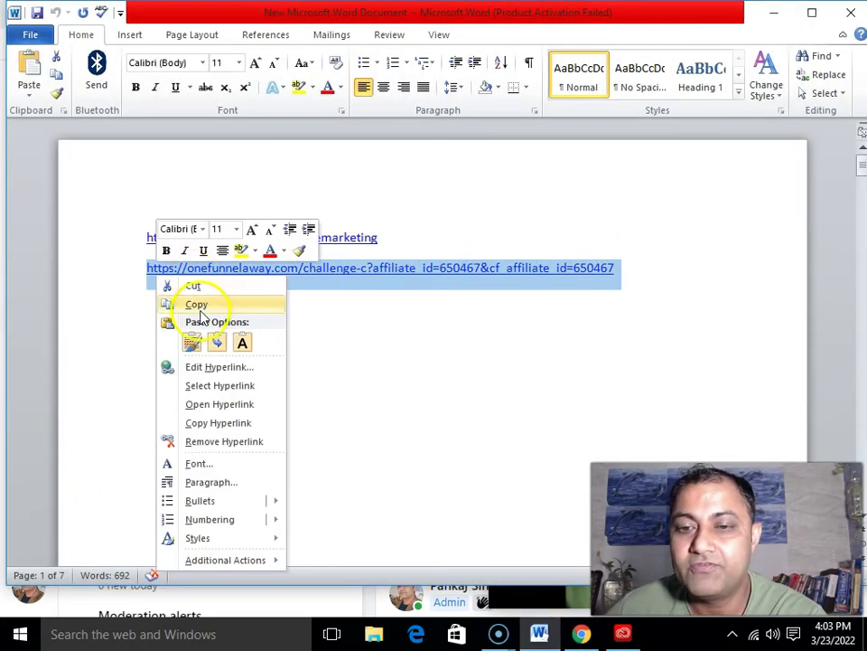
left_click(208, 298)
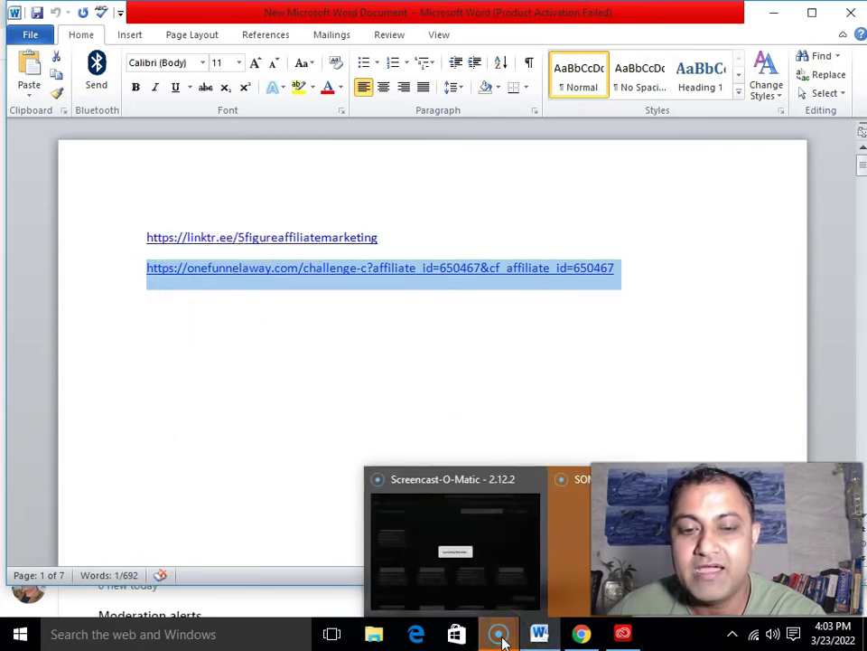
Open bitly.com in a new browser tab
mouse_move(591, 639)
left_click(562, 590)
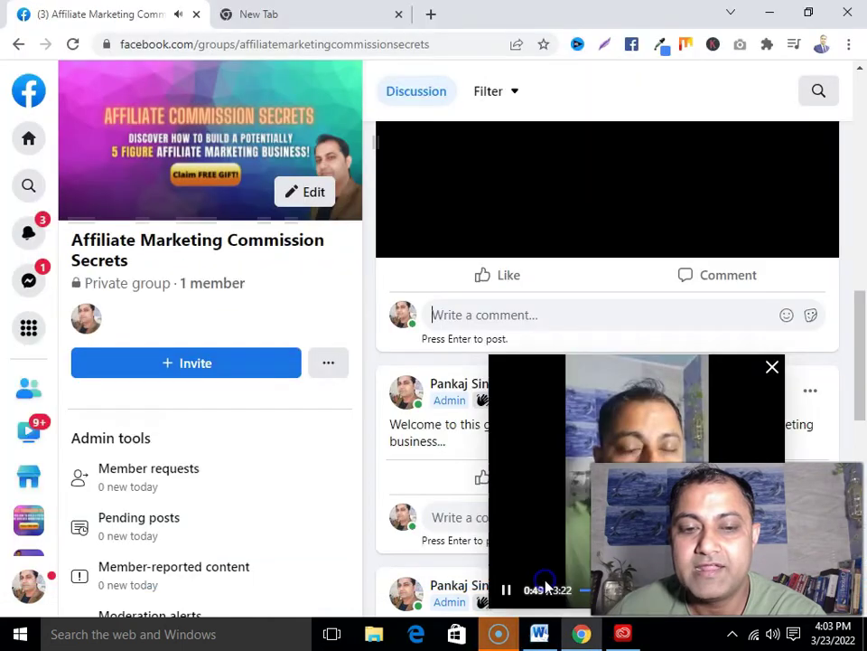
left_click(306, 20)
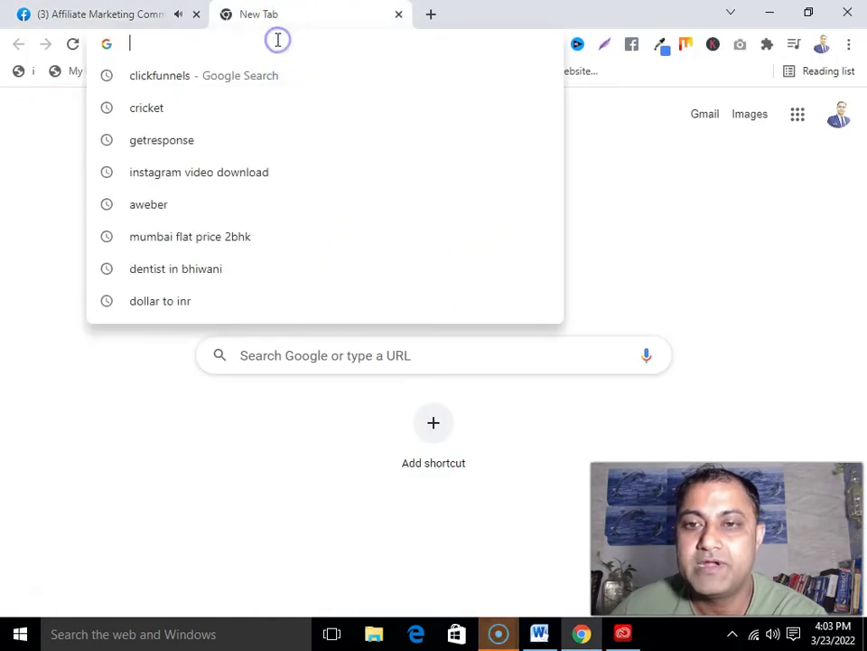
type("bi")
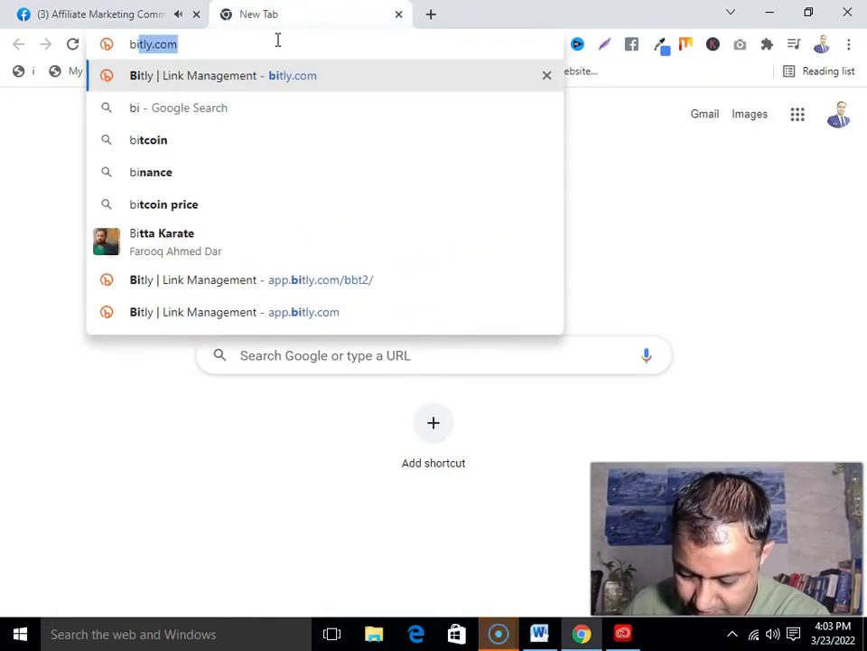
type("t")
left_click(243, 79)
left_click(396, 333)
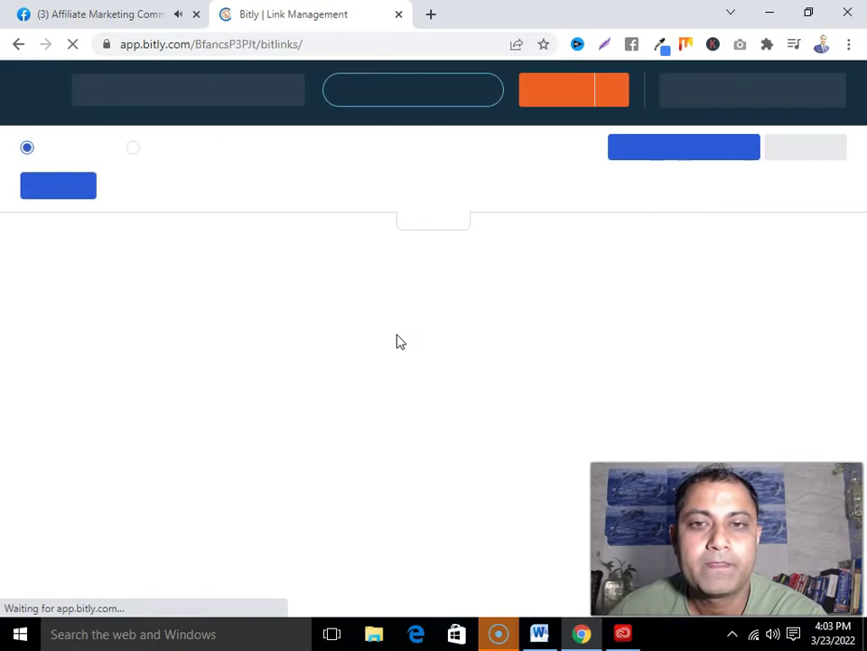
Shorten the pasted One Funnel Away URL to bit.ly/3JkEArK and copy the short link
left_click(556, 95)
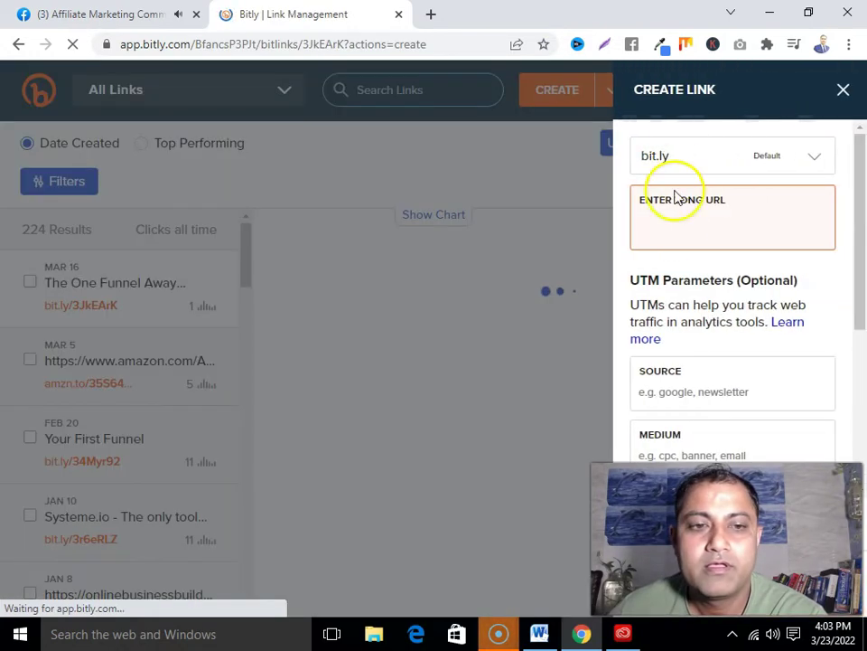
left_click(674, 229)
right_click(673, 229)
left_click(717, 333)
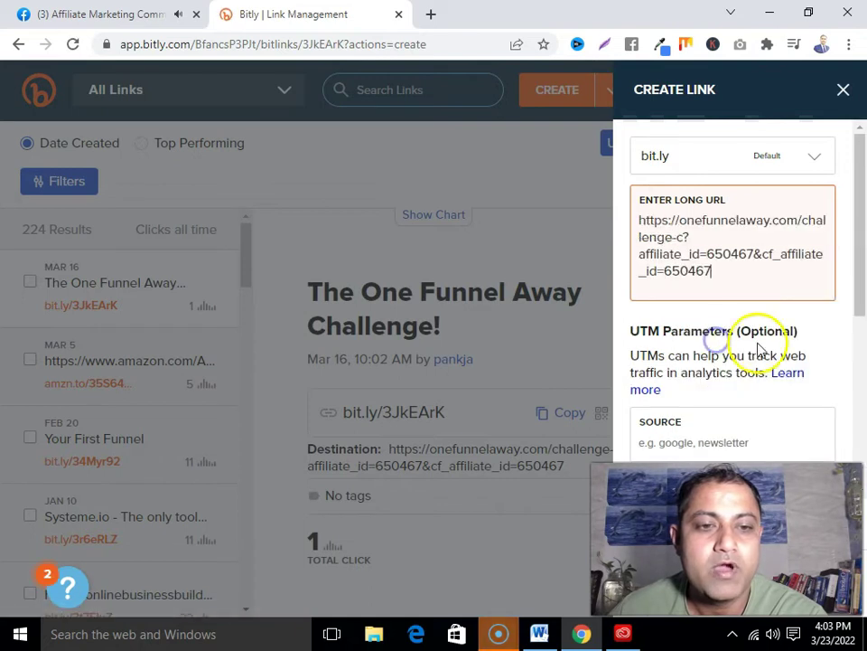
scroll(739, 434, "down", 5)
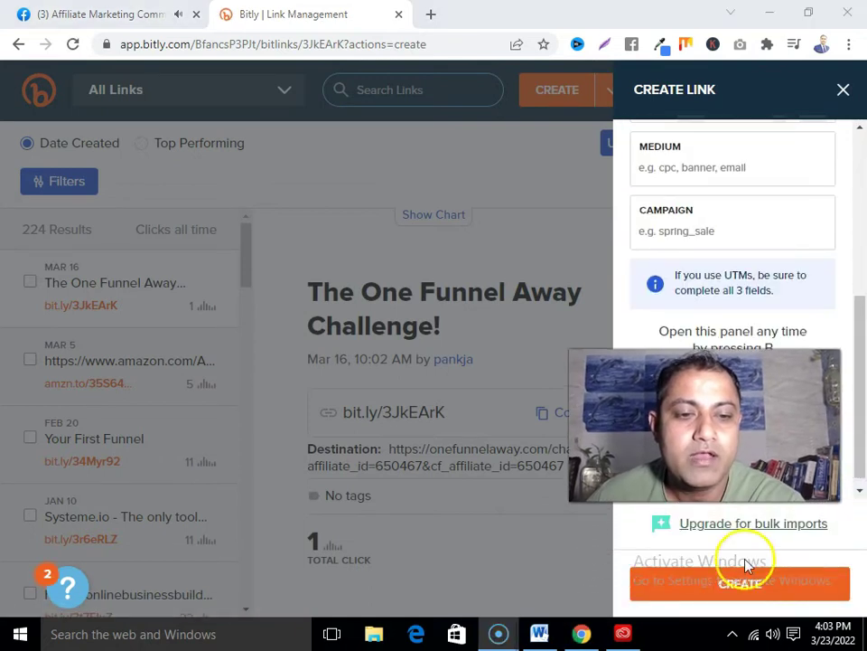
left_click(745, 585)
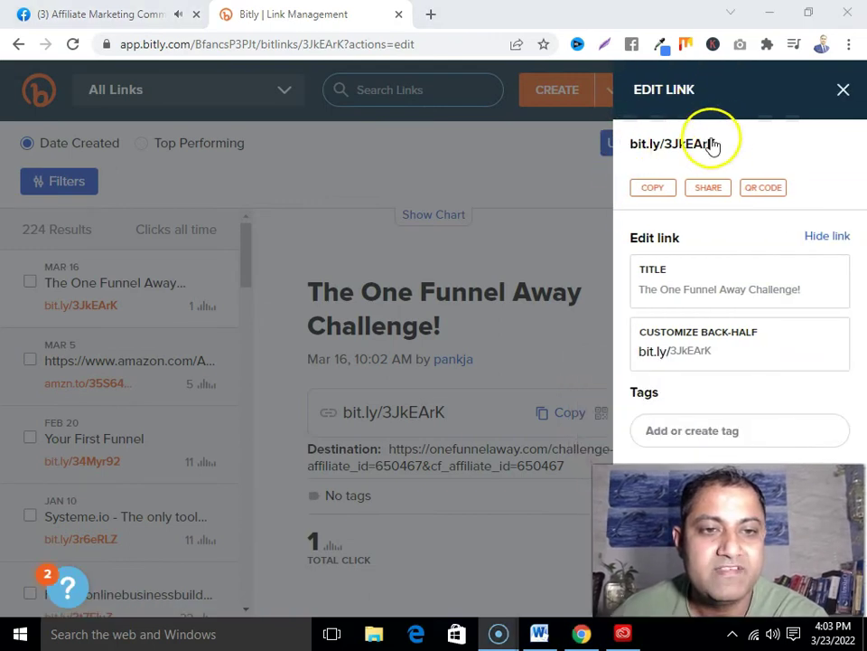
left_click(653, 189)
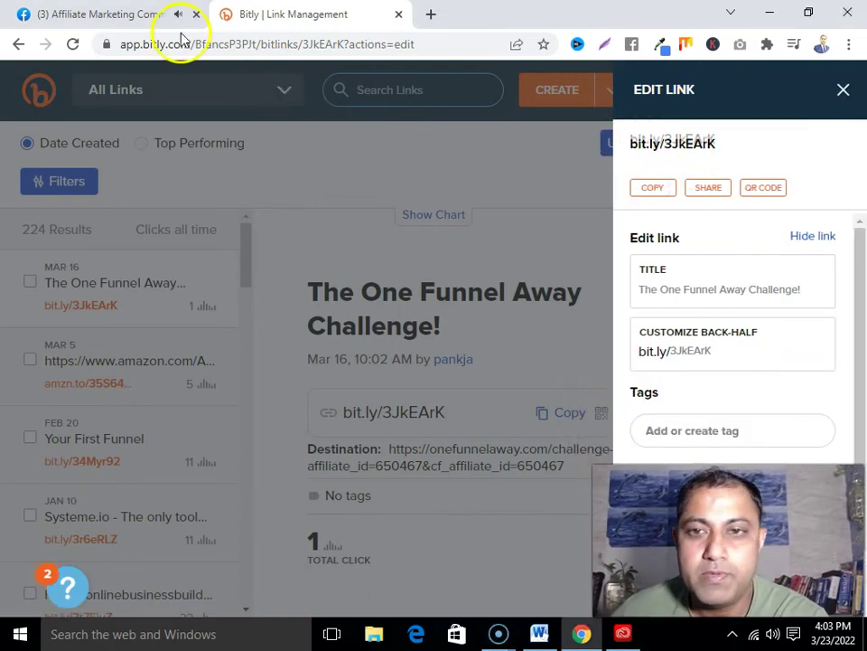
Return to the Facebook group feed and focus the comment box on the live video post
left_click(112, 13)
scroll(479, 425, "down", 3)
scroll(457, 395, "up", 3)
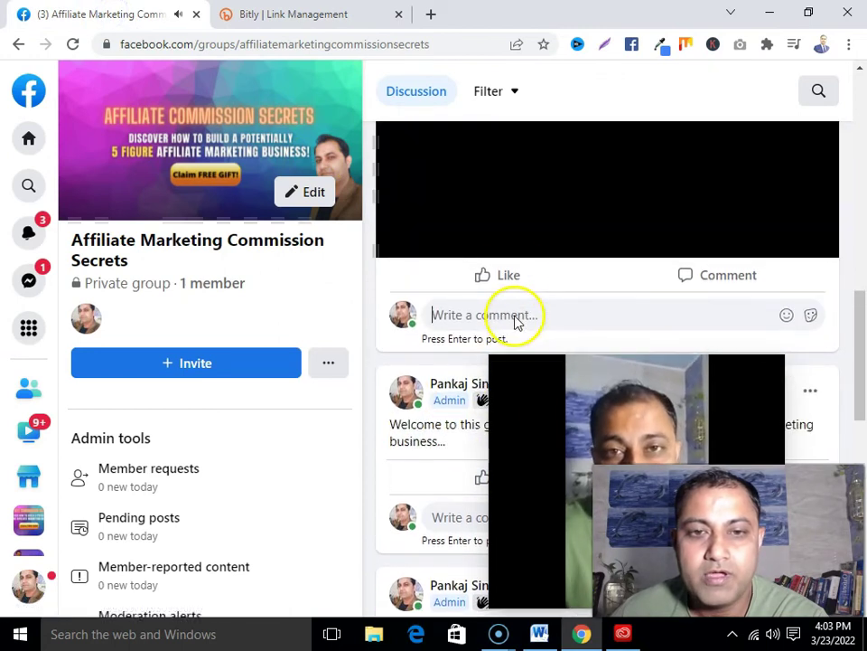
left_click(527, 314)
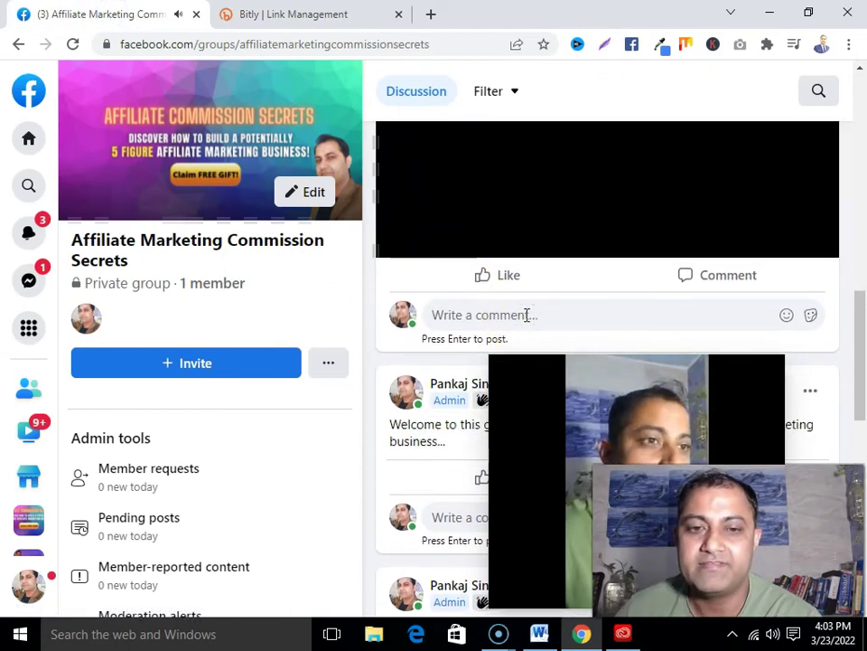
left_click(534, 294)
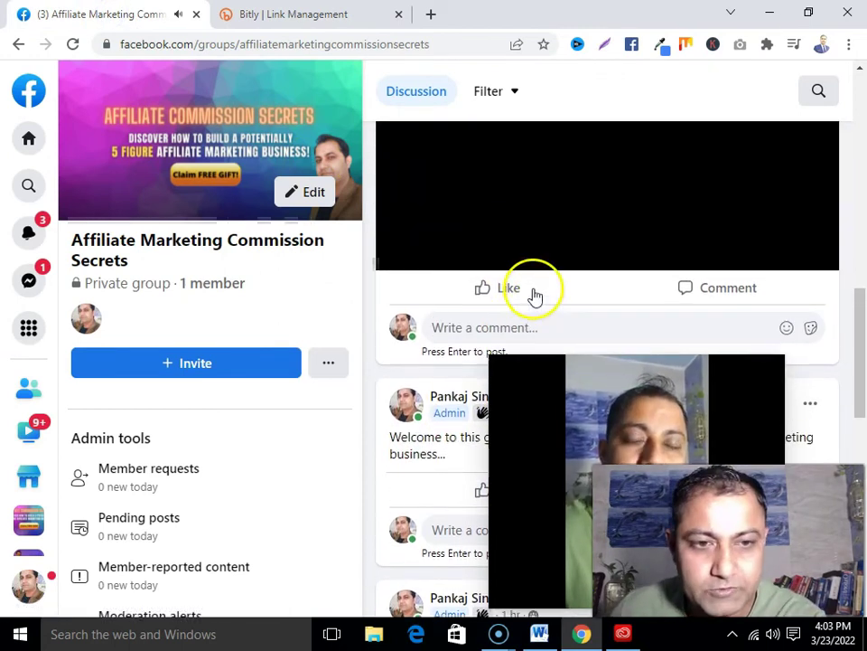
left_click(467, 316)
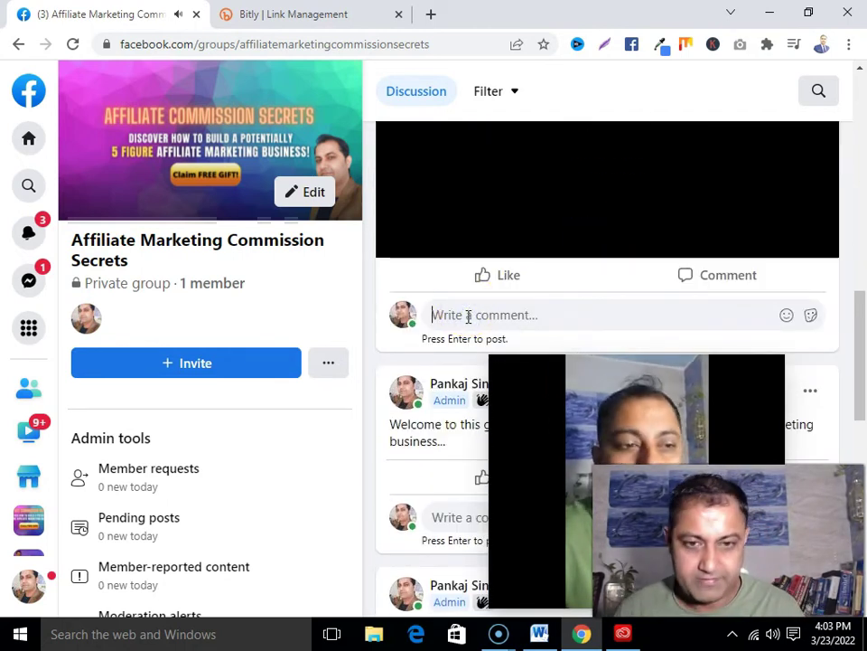
type("Here is the")
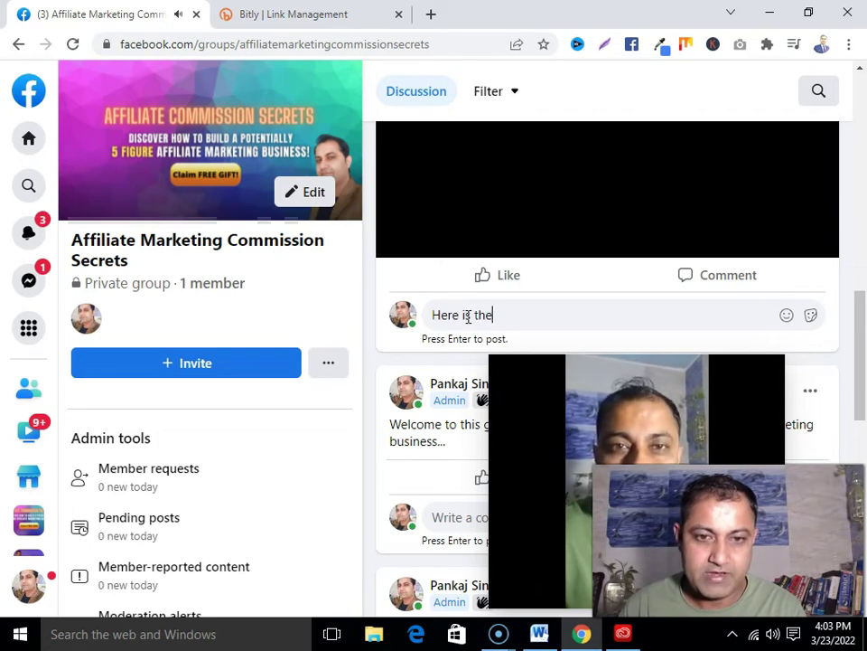
type(" link to")
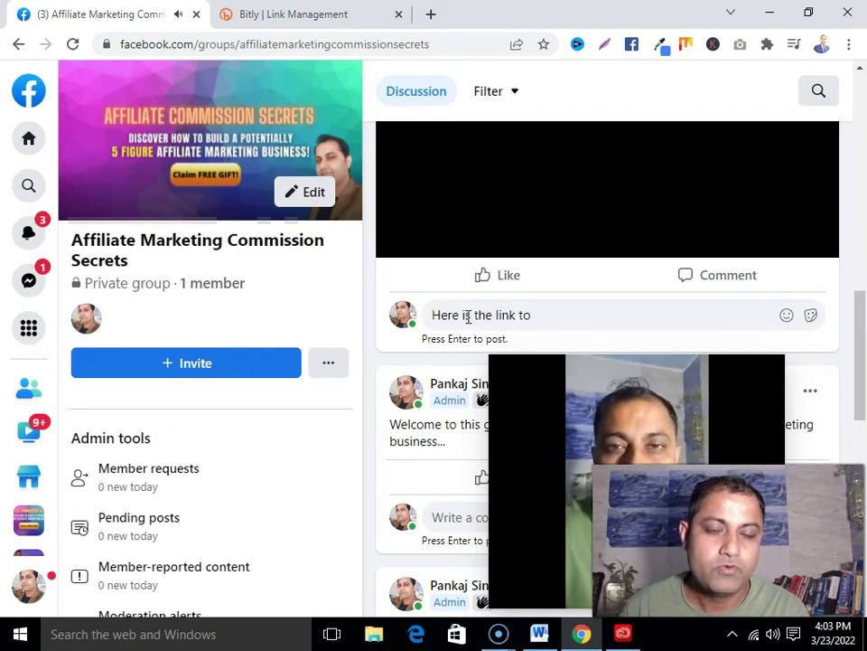
type(" join ")
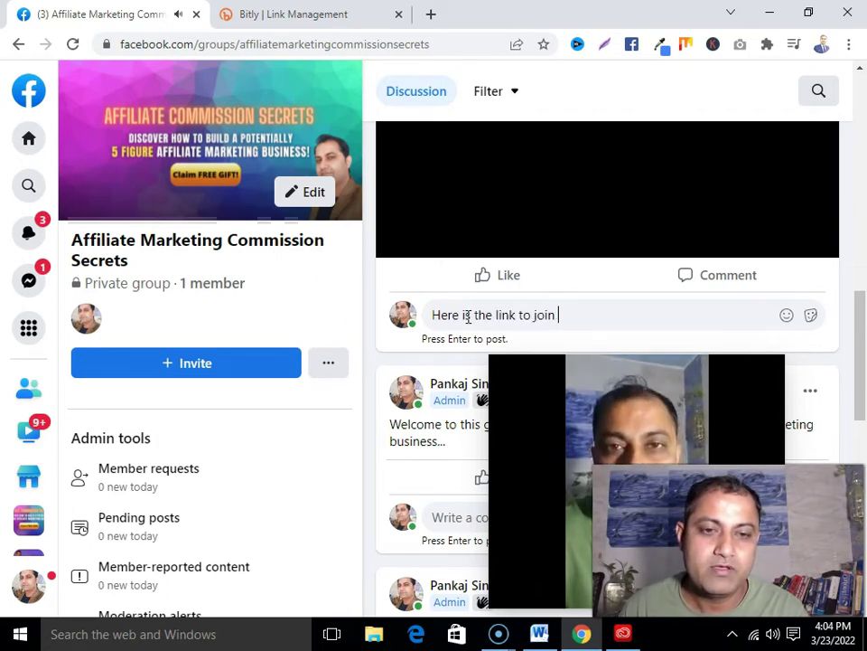
type("One Fun")
type("nelk")
key("BackSpace")
type("Away Challenge")
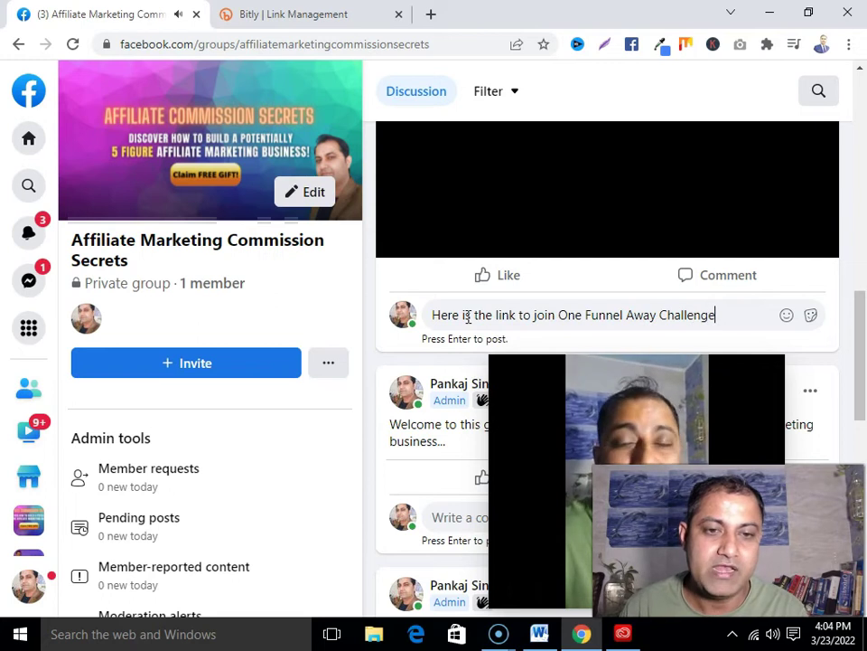
type(" ...")
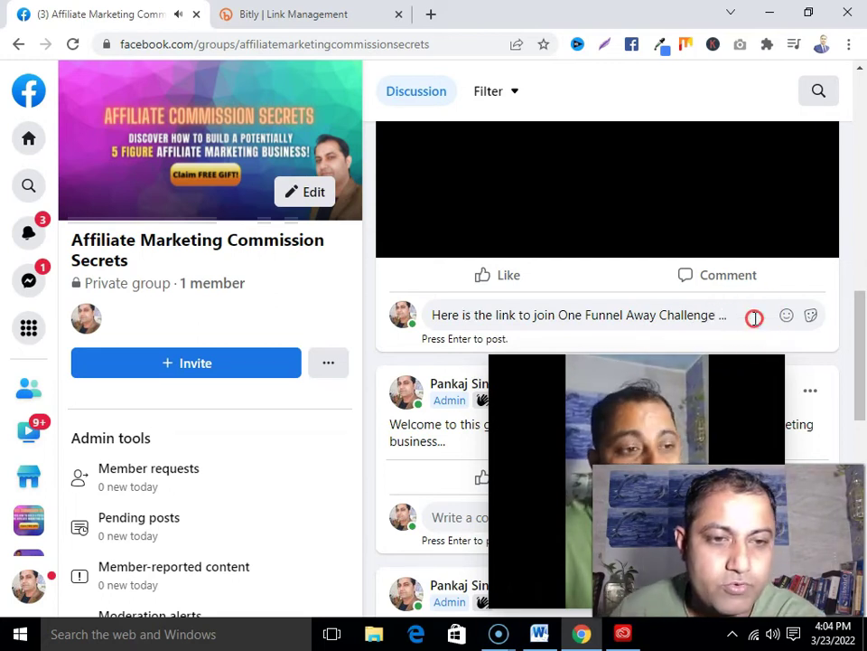
right_click(756, 318)
left_click(734, 424)
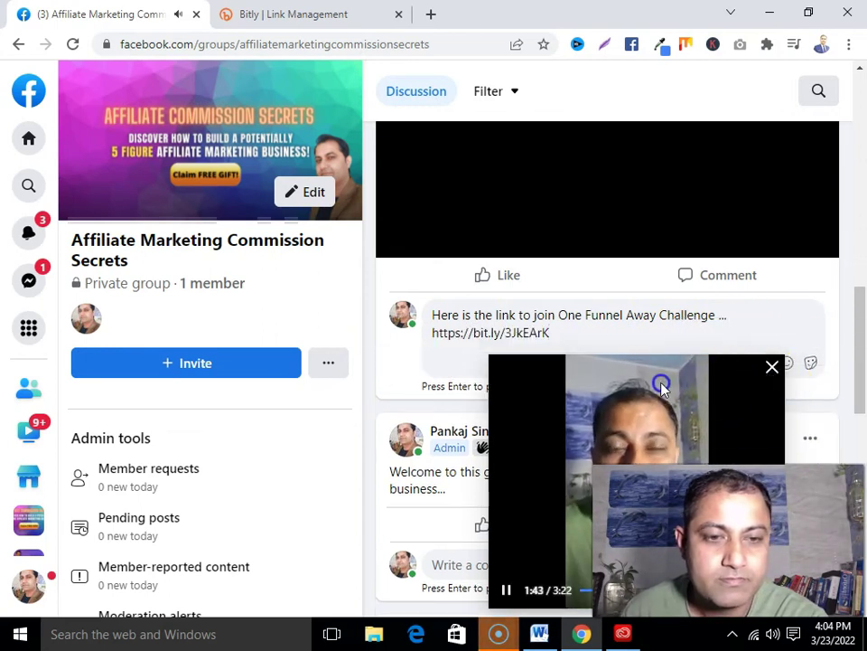
scroll(651, 294, "down", 2)
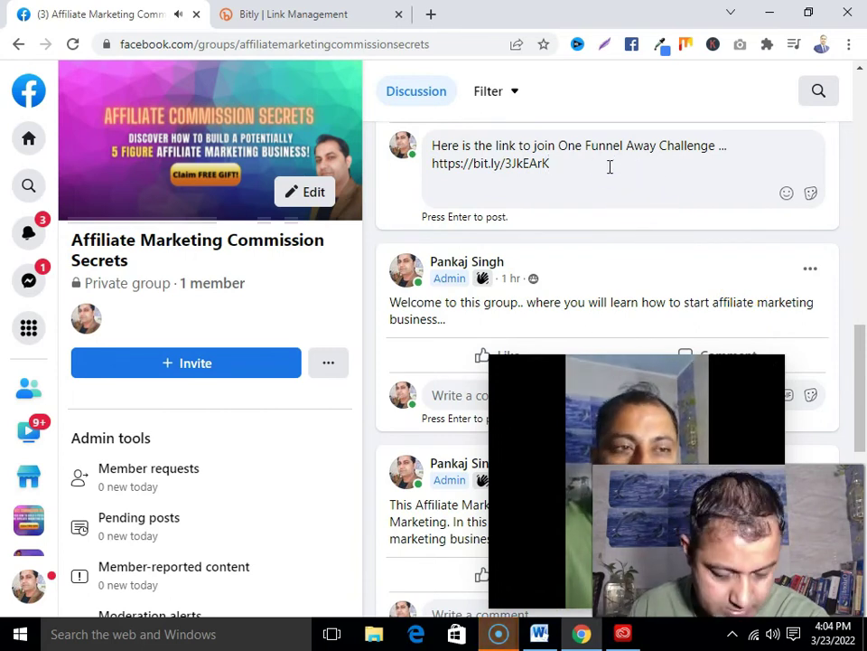
key("Return")
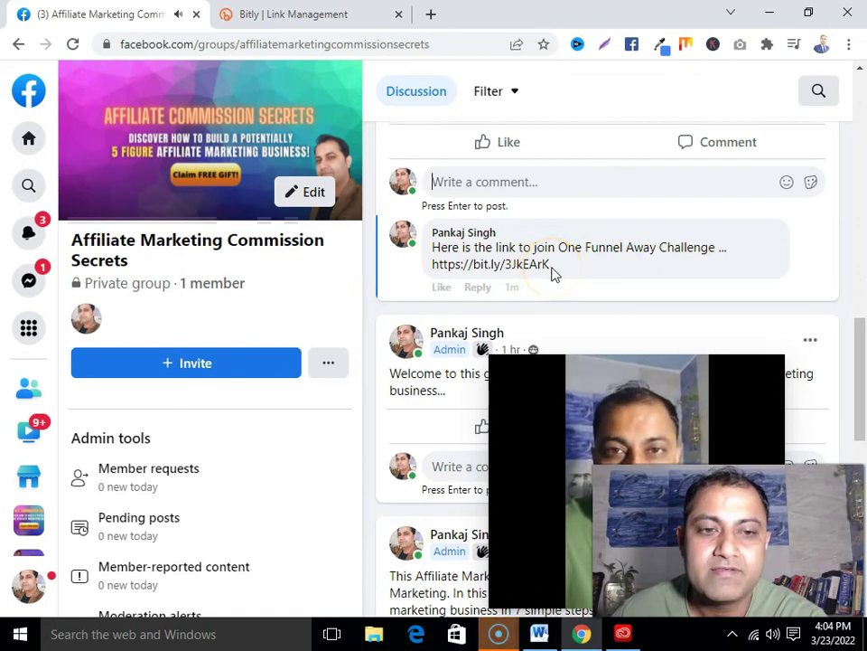
Scroll the feed until the posted comment shows its ONEFUNNELAWAY.COM link preview card
scroll(587, 276, "up", 2)
scroll(542, 267, "down", 3)
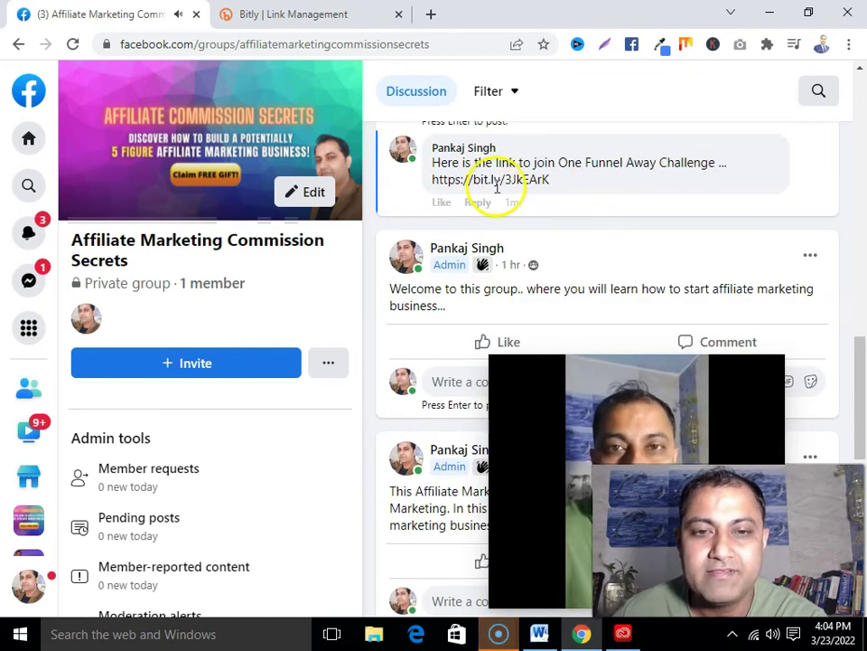
scroll(525, 235, "up", 6)
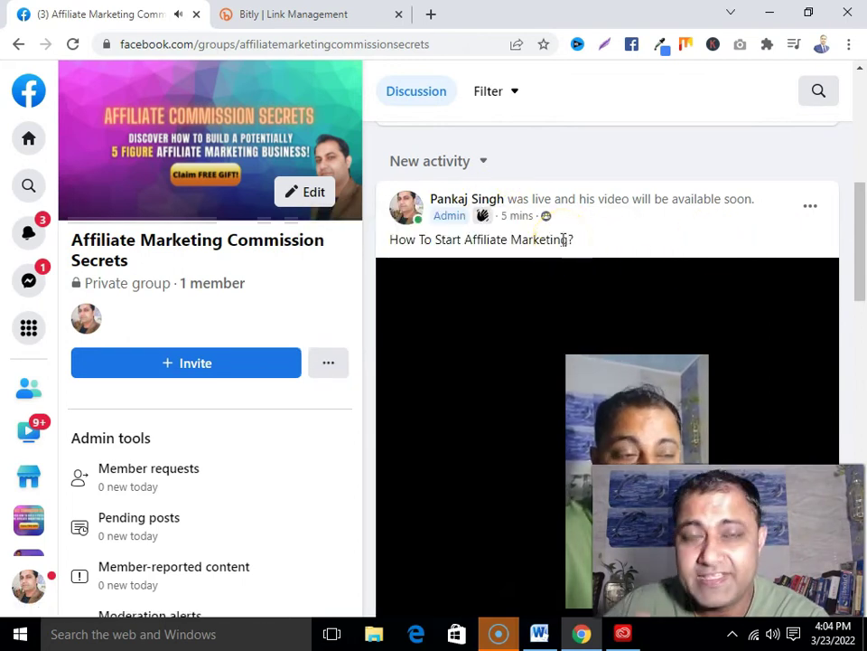
scroll(563, 239, "down", 6)
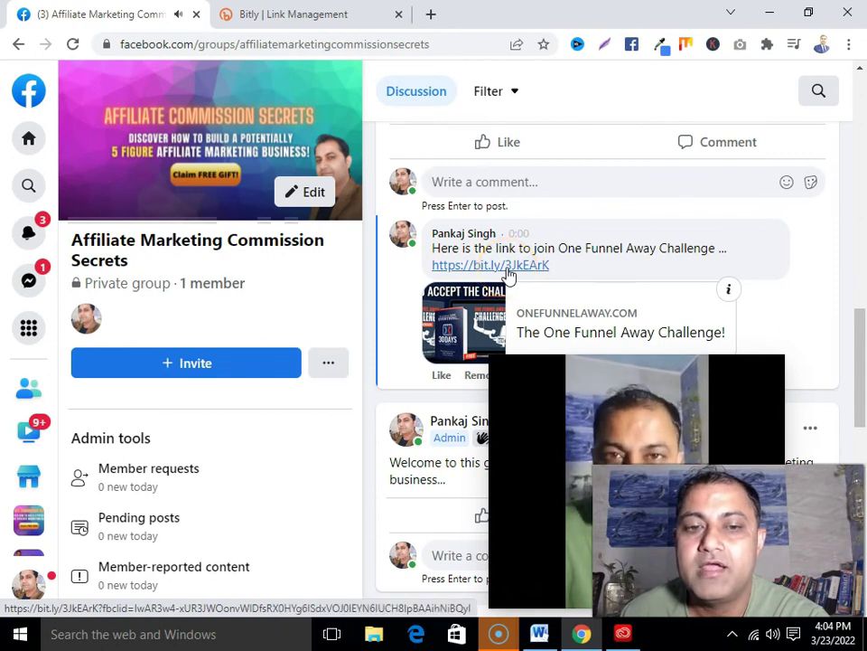
Open the comment's bit.ly link to the One Funnel Away sales page, then return to the group
left_click(506, 265)
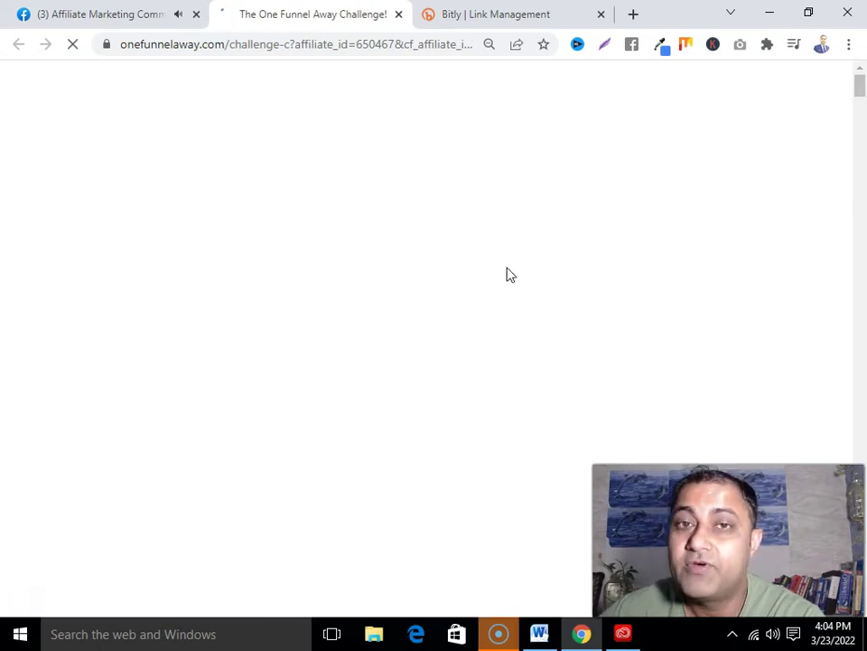
scroll(508, 273, "down", 3)
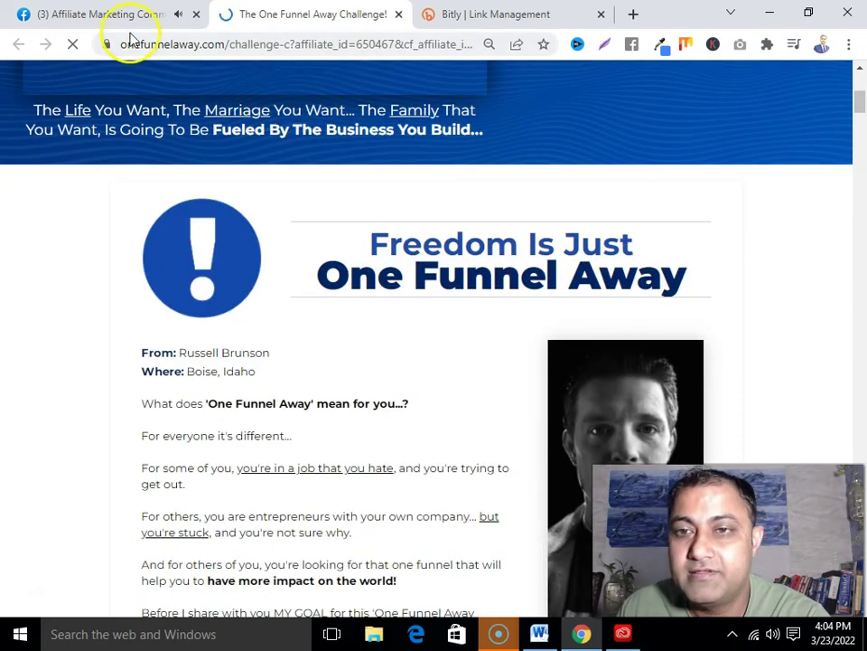
left_click(116, 13)
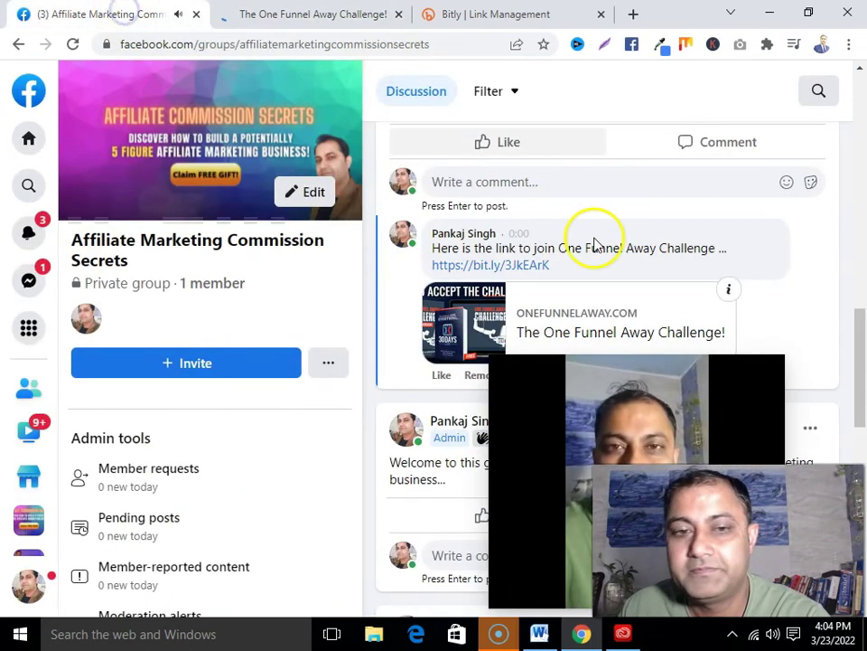
Close the floating mini player, leaving the bit.ly comment and its preview card in view
scroll(488, 342, "down", 2)
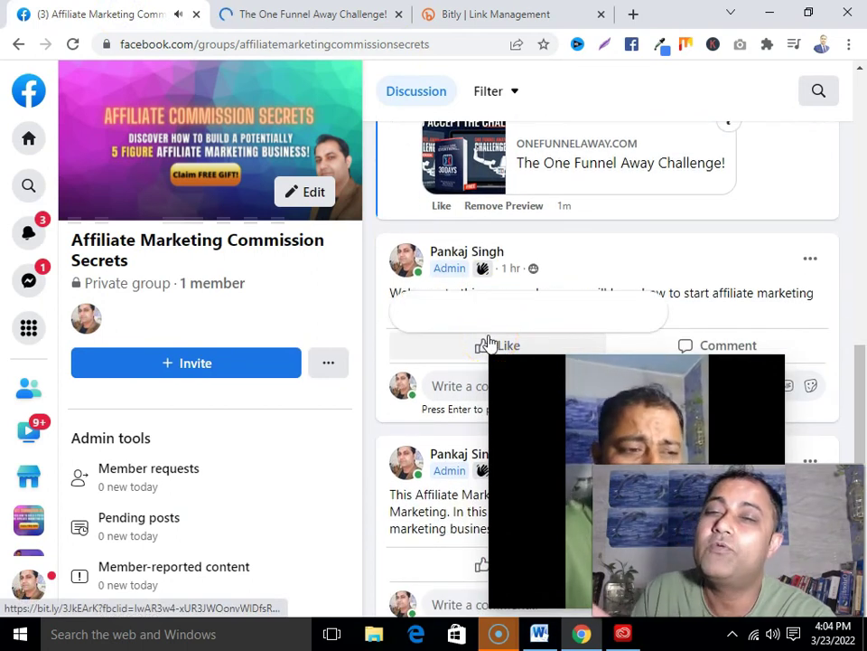
mouse_move(488, 342)
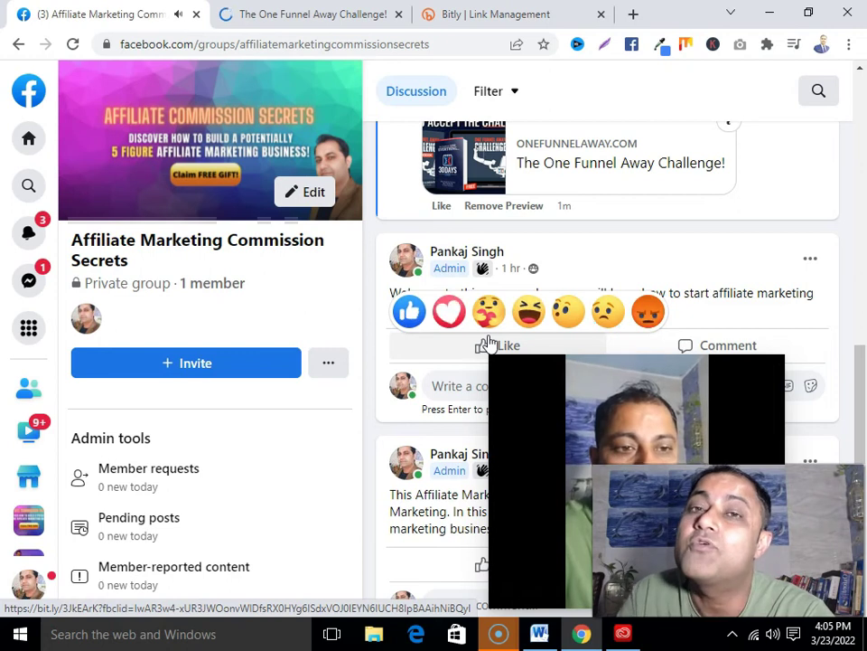
scroll(488, 342, "up", 3)
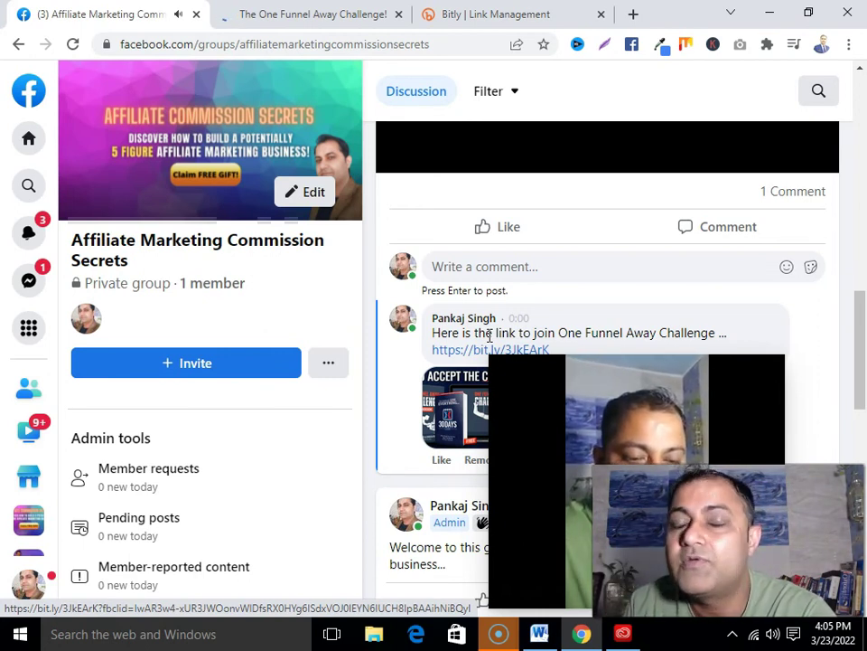
scroll(489, 336, "down", 6)
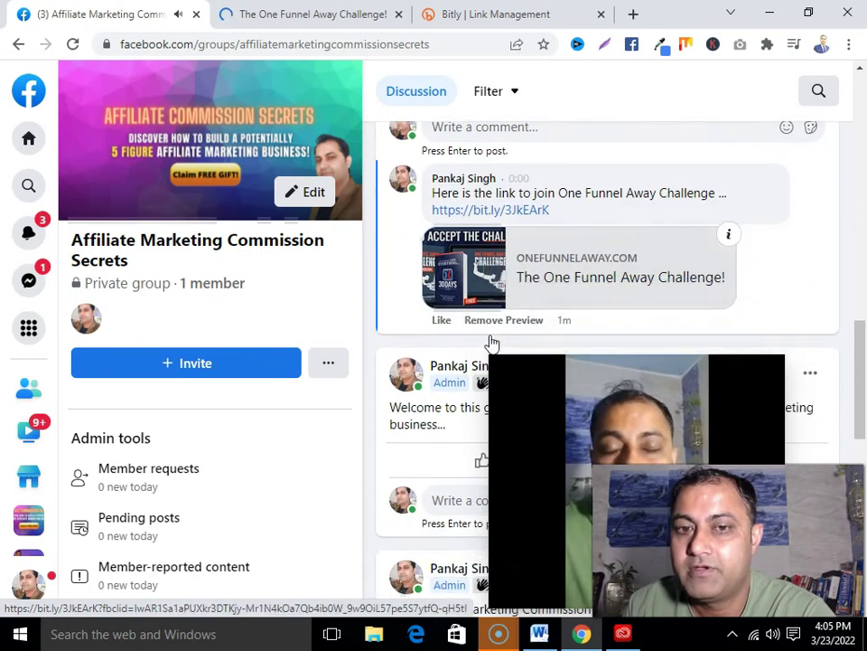
scroll(493, 341, "up", 8)
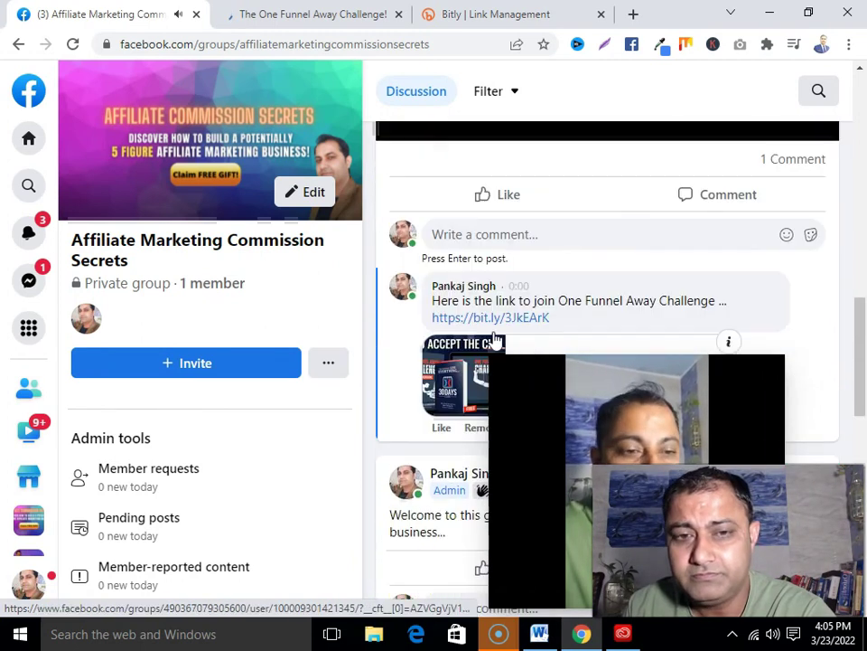
left_click(608, 302)
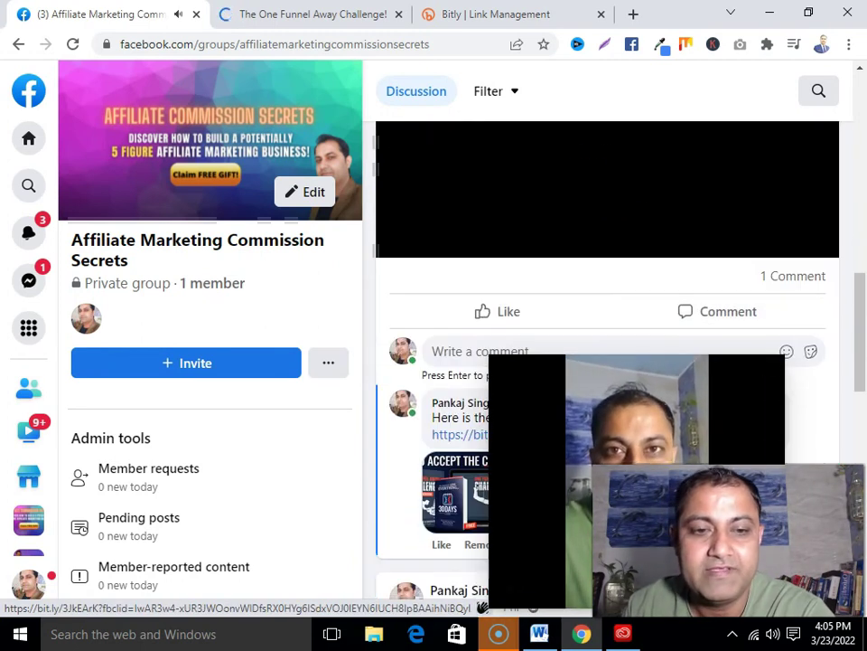
left_click(775, 365)
scroll(507, 344, "down", 2)
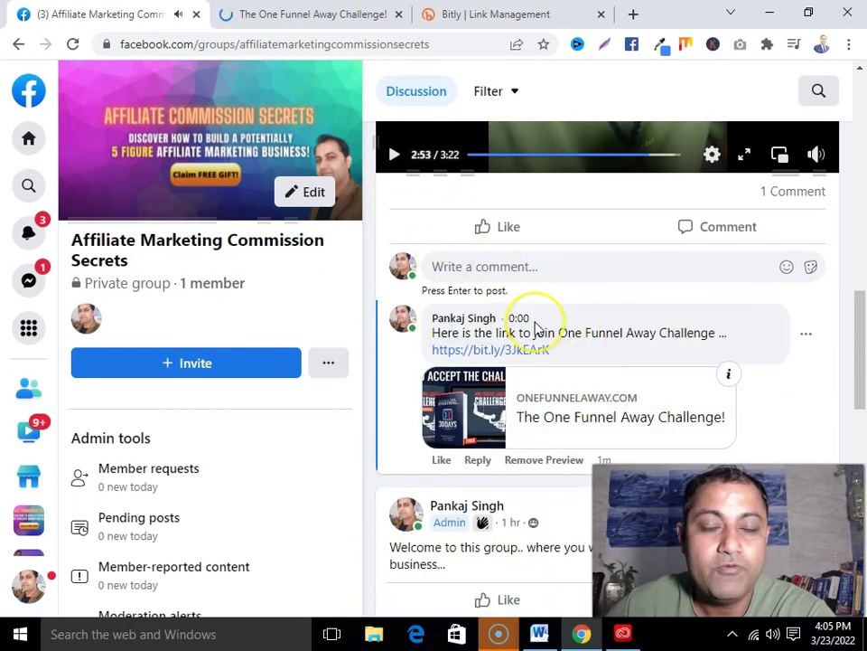